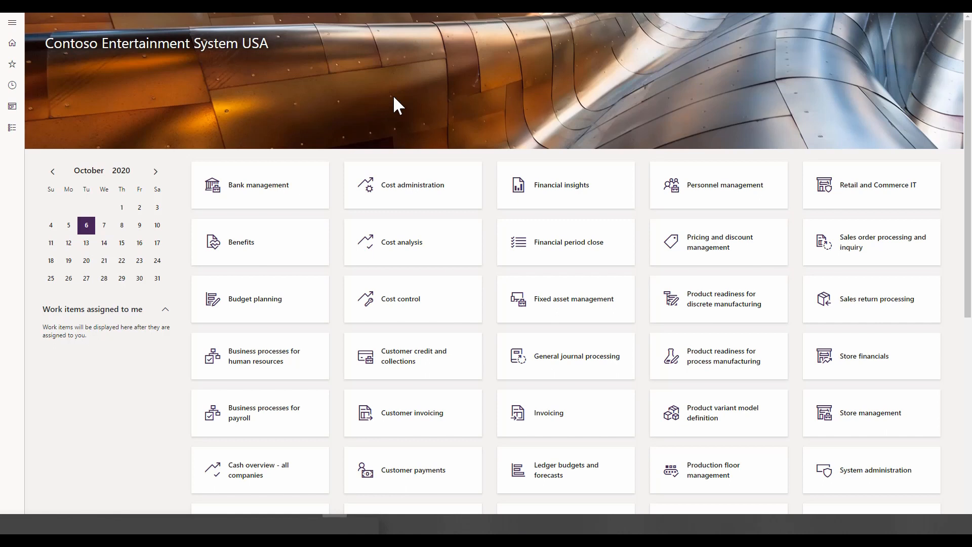
Step: Check Planning Optimization parameters show Connected and in use, then view its overview documentation
click(12, 127)
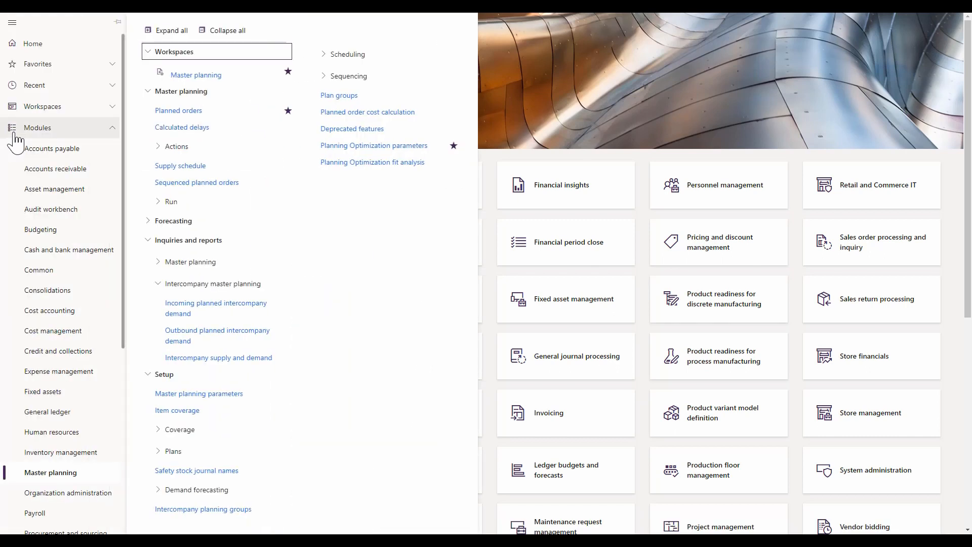
click(357, 146)
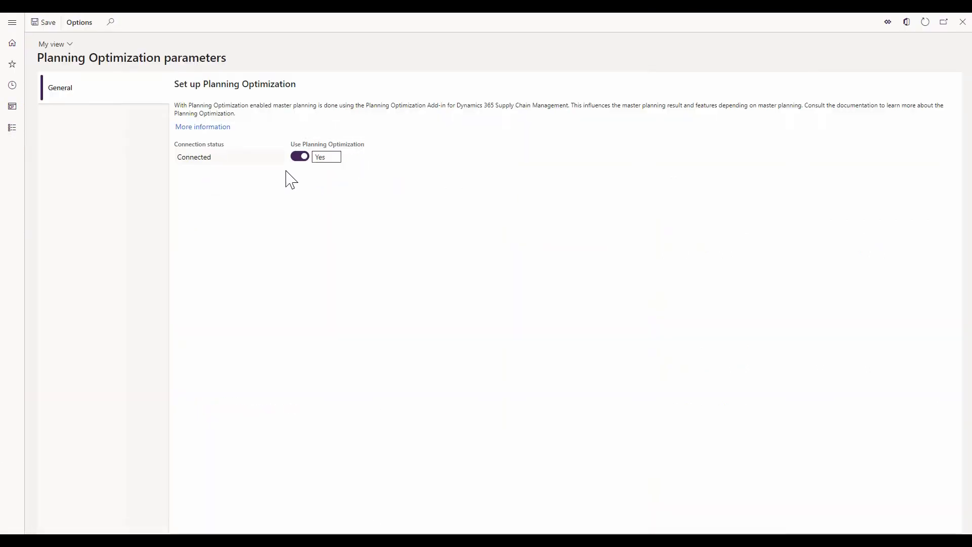
click(203, 127)
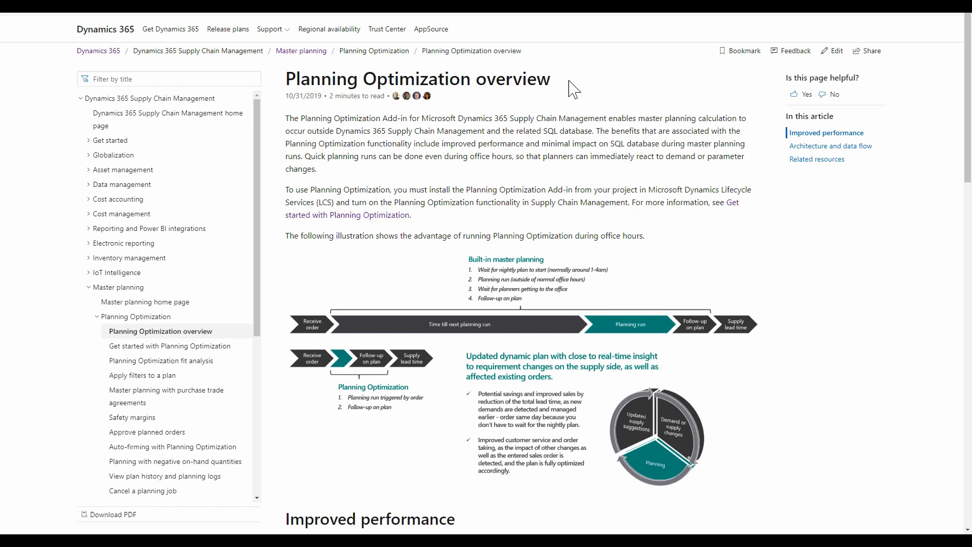
scroll(574, 90, down, 2)
scroll(573, 88, down, 2)
scroll(574, 89, down, 2)
scroll(574, 89, down, 2)
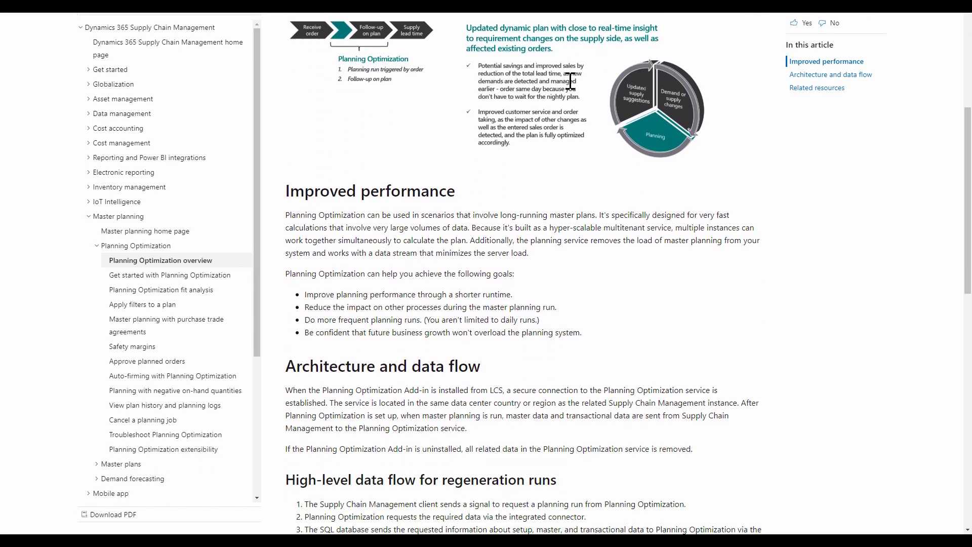
scroll(574, 89, down, 2)
scroll(574, 89, down, 2)
scroll(574, 89, down, 1)
scroll(574, 89, down, 2)
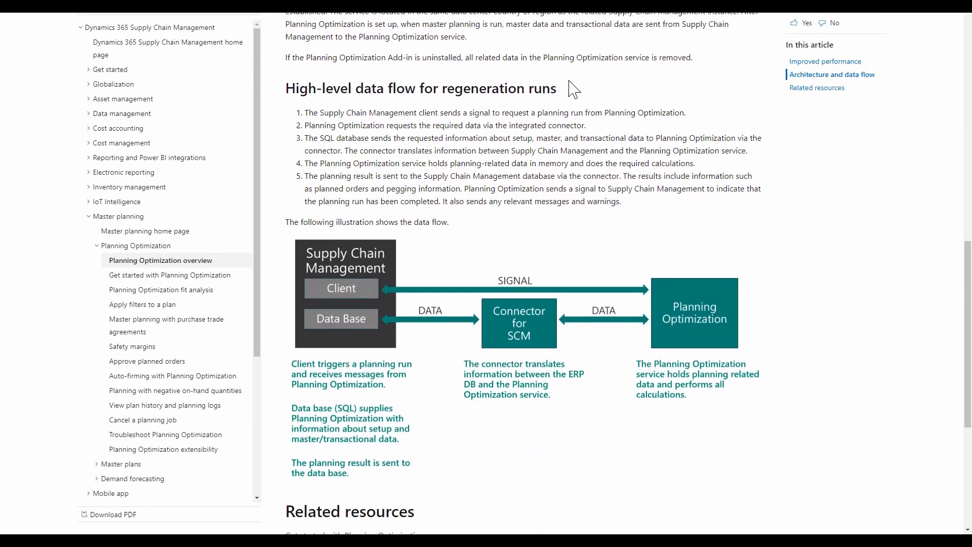
scroll(573, 89, down, 1)
scroll(574, 89, down, 1)
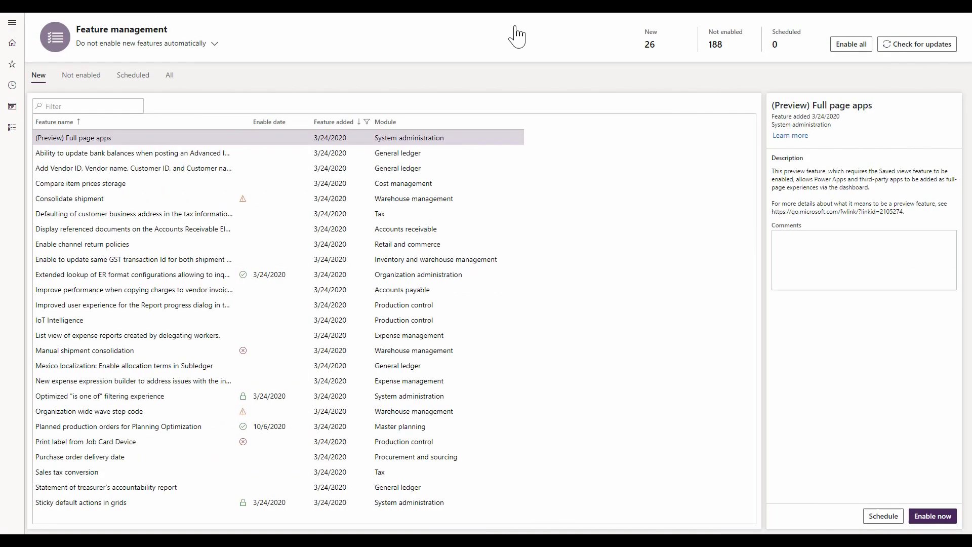
Step: Filter Feature management by feature name 'master planning' to show the Planned production orders feature
click(114, 106)
text(maste)
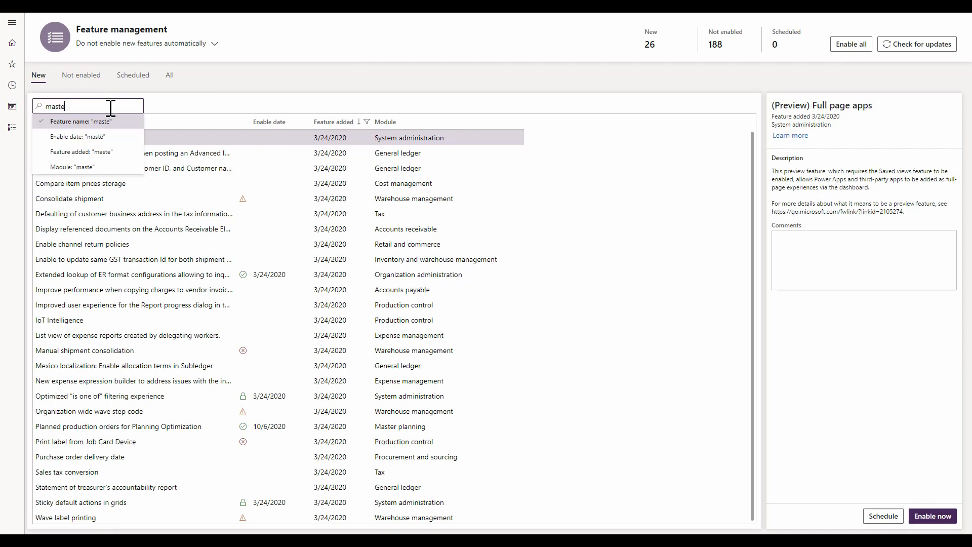
text(r planning)
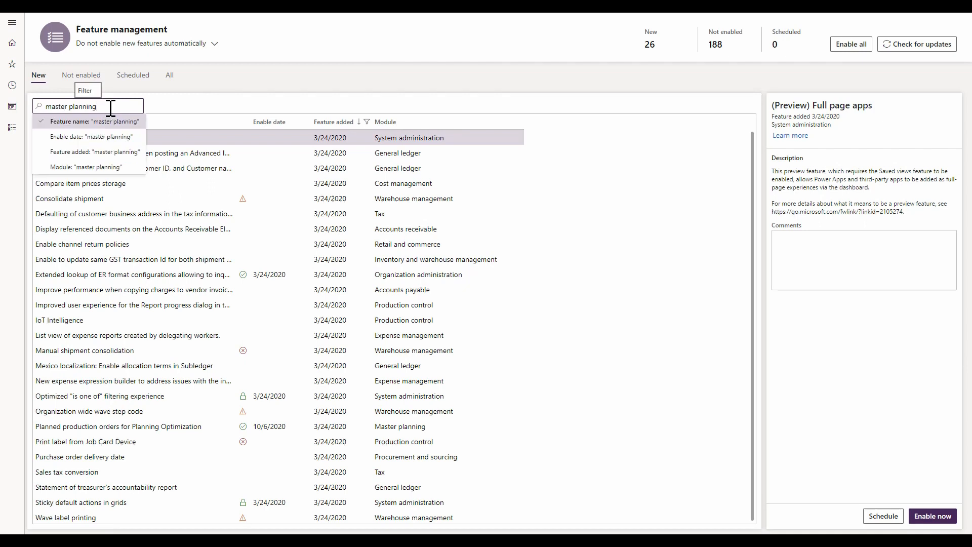
click(92, 168)
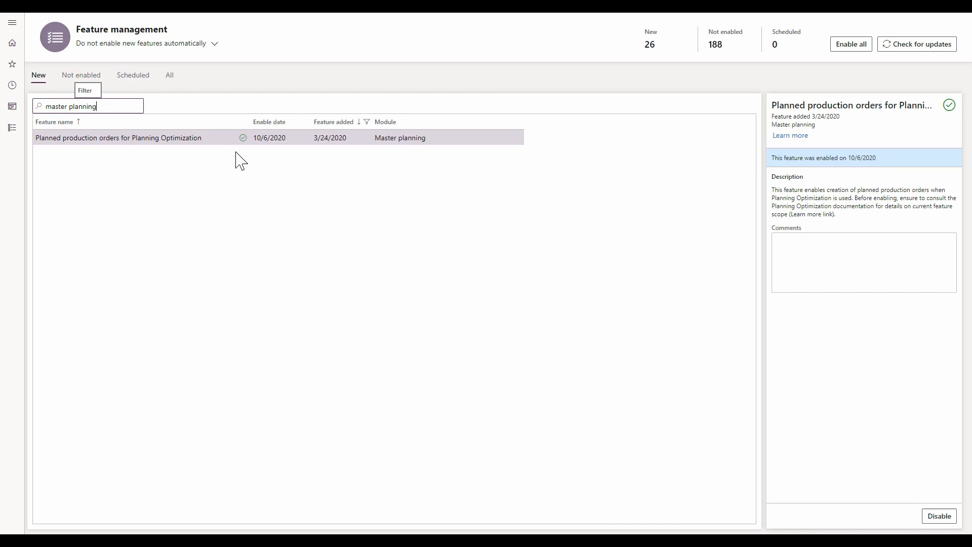
Step: Run master planning for the DynPlan plan from the Master planning workspace
click(12, 128)
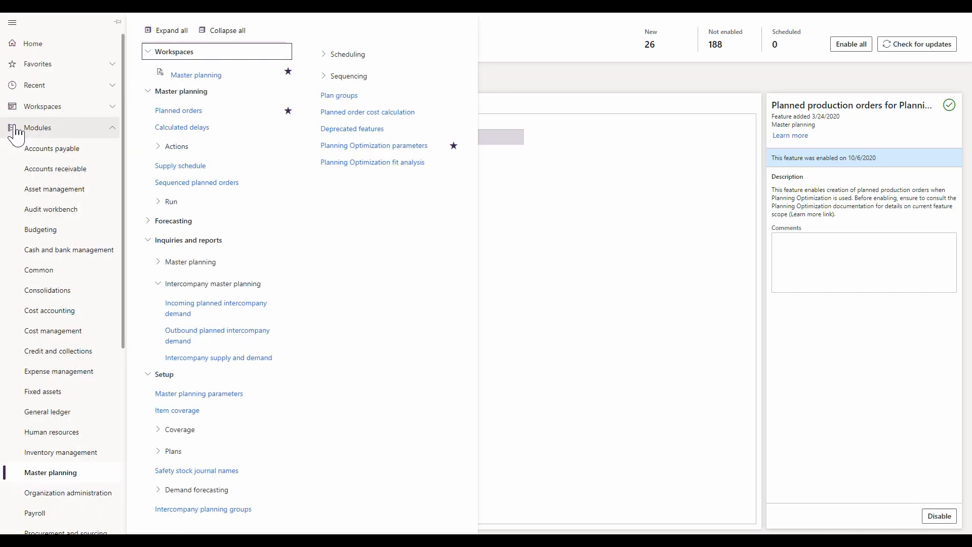
click(196, 74)
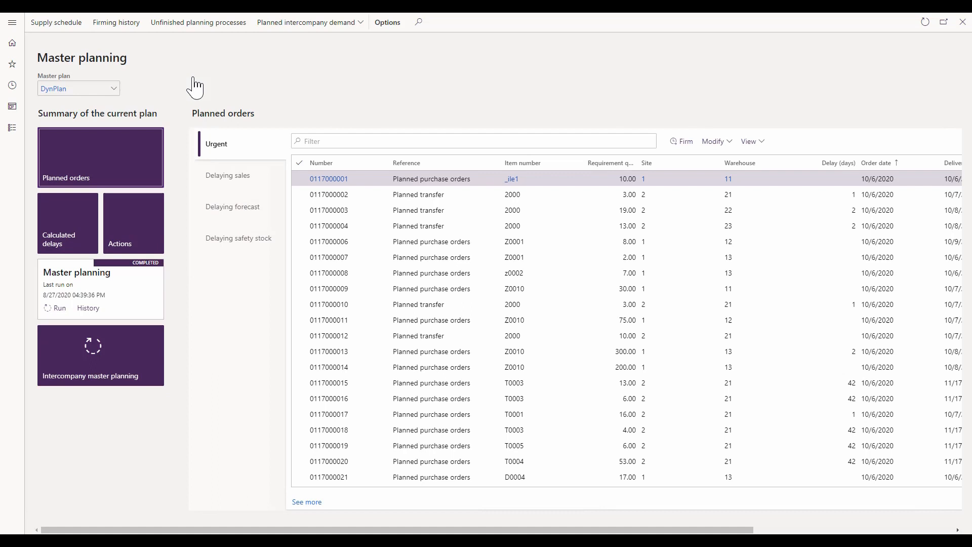
click(58, 307)
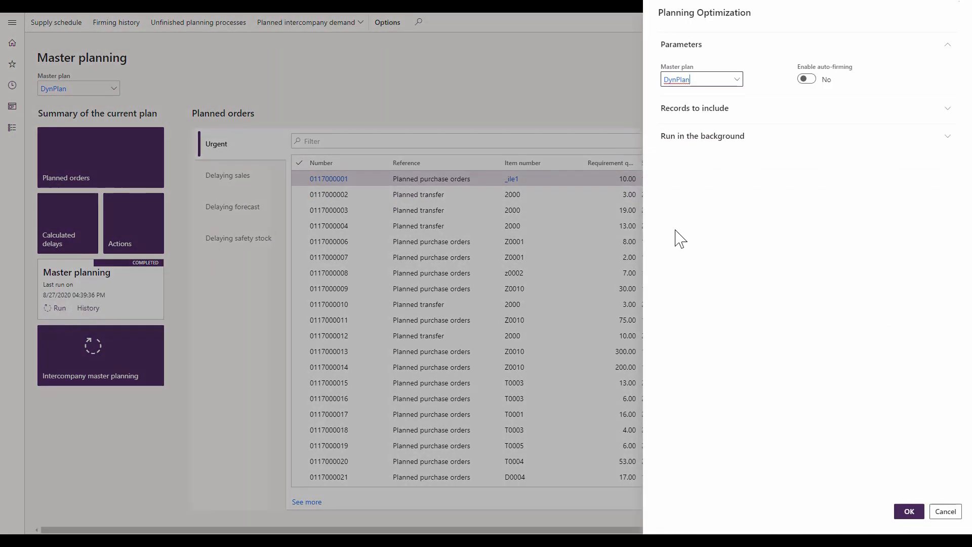
click(909, 512)
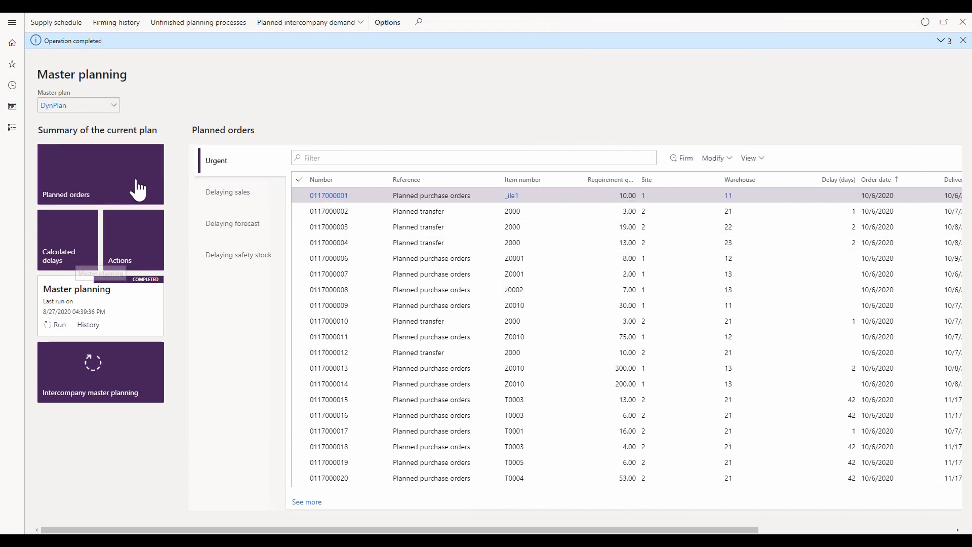
click(139, 188)
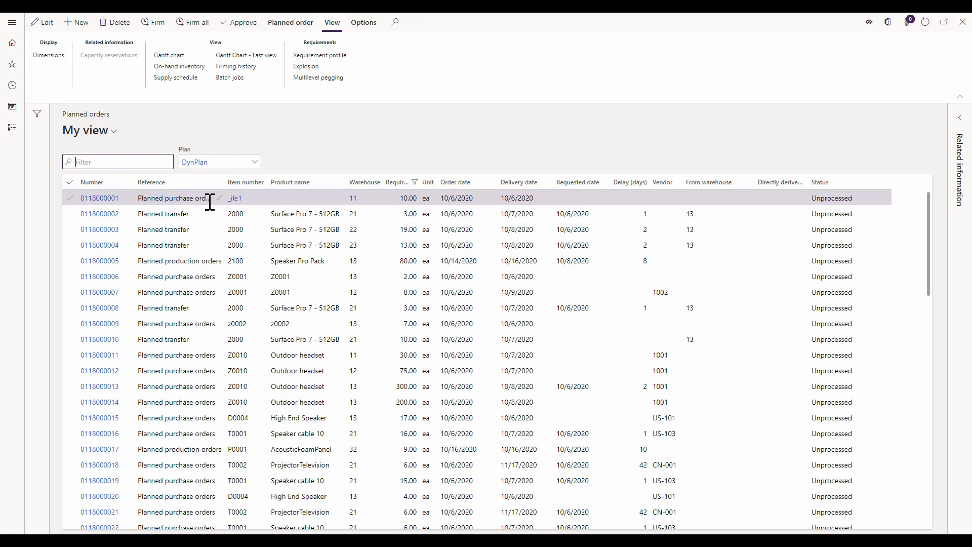
click(206, 261)
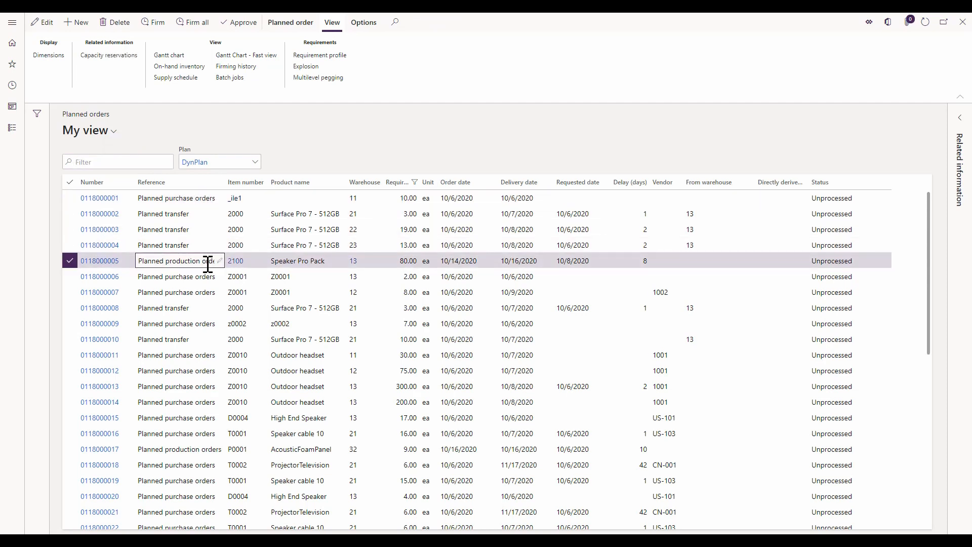
click(305, 66)
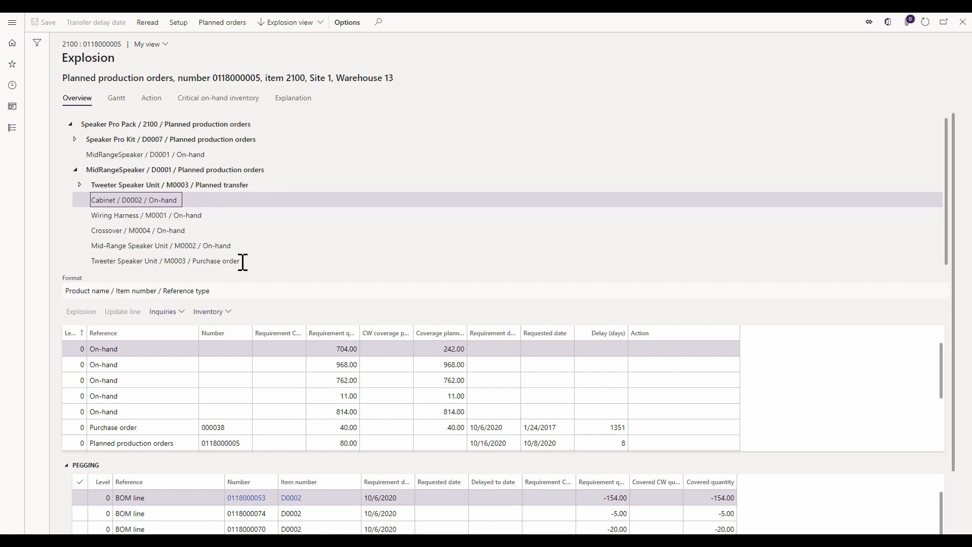
Step: Expand the Tweeter Speaker Unit transfer and Speaker Pro Kit nodes to show their components
click(79, 185)
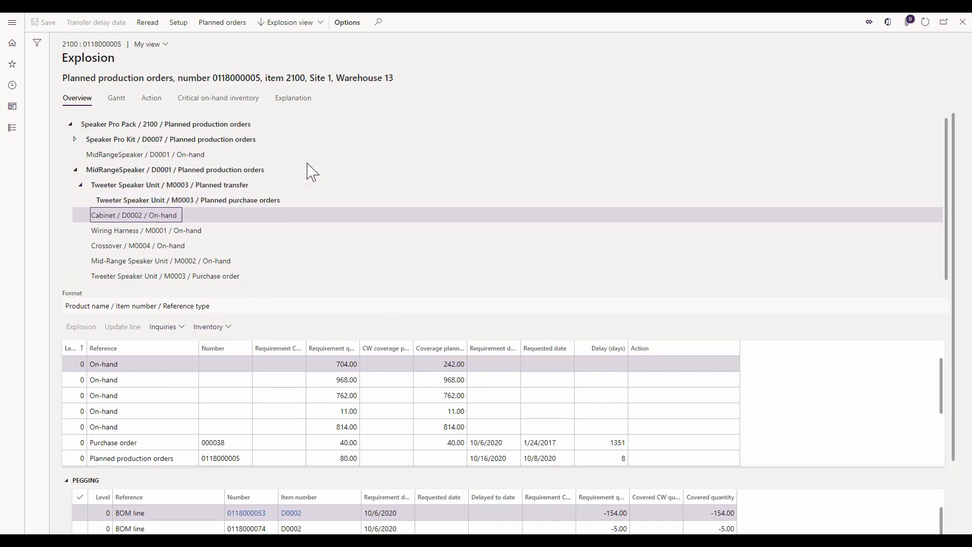
click(75, 140)
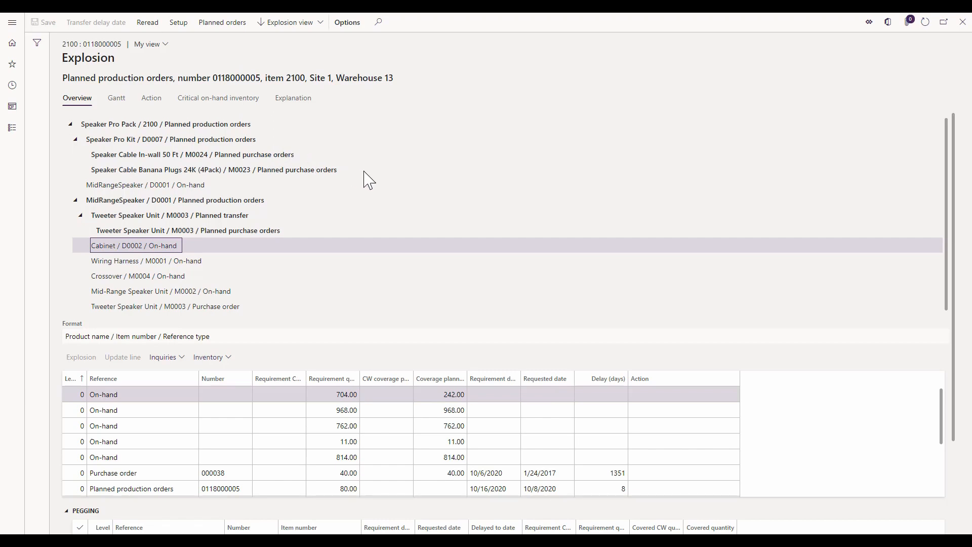
Step: Show the explosion as a Gantt timeline of the order and its component orders
click(117, 98)
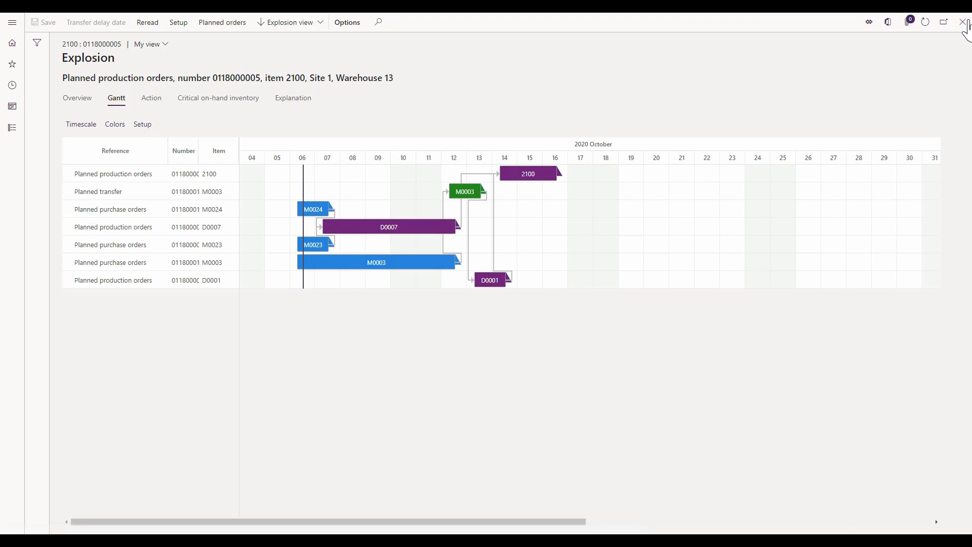
click(964, 23)
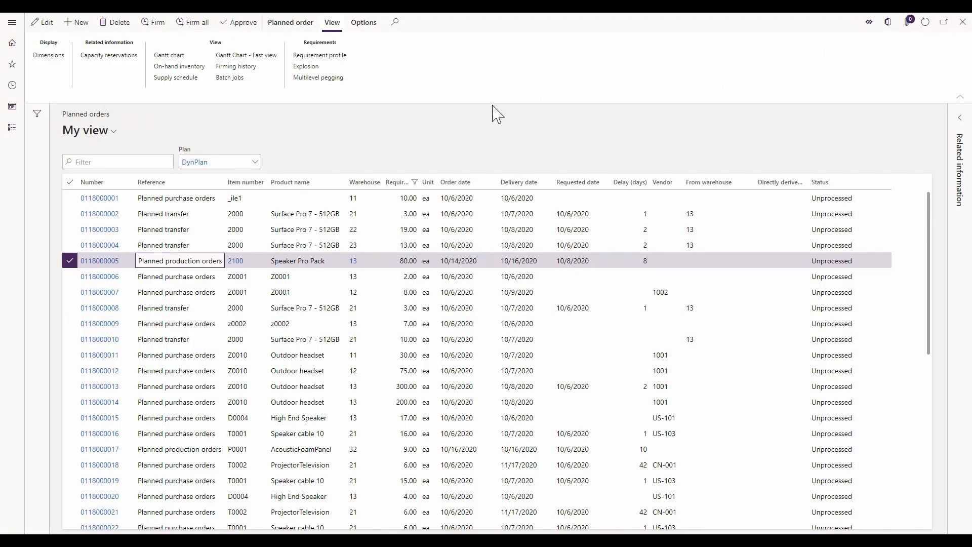
click(403, 265)
text(160)
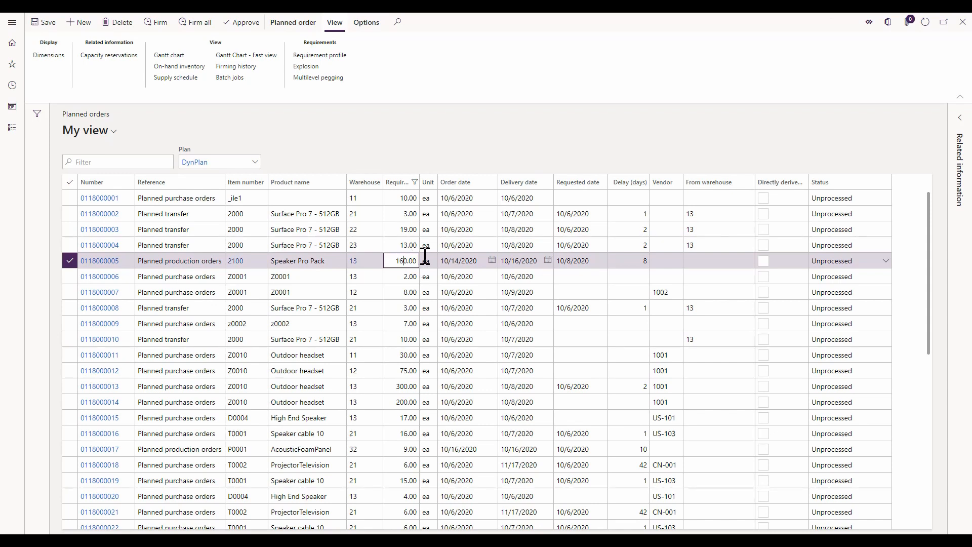
click(461, 260)
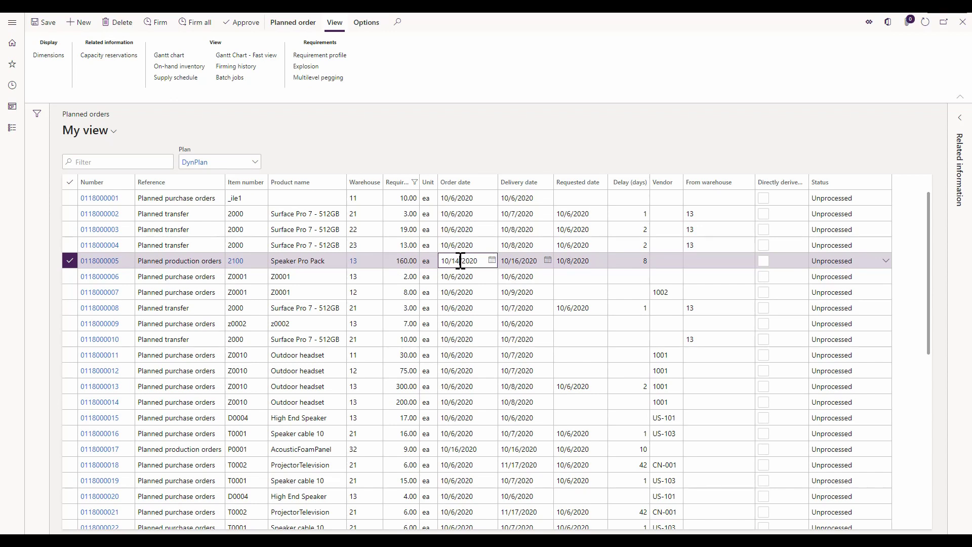
click(545, 261)
click(551, 376)
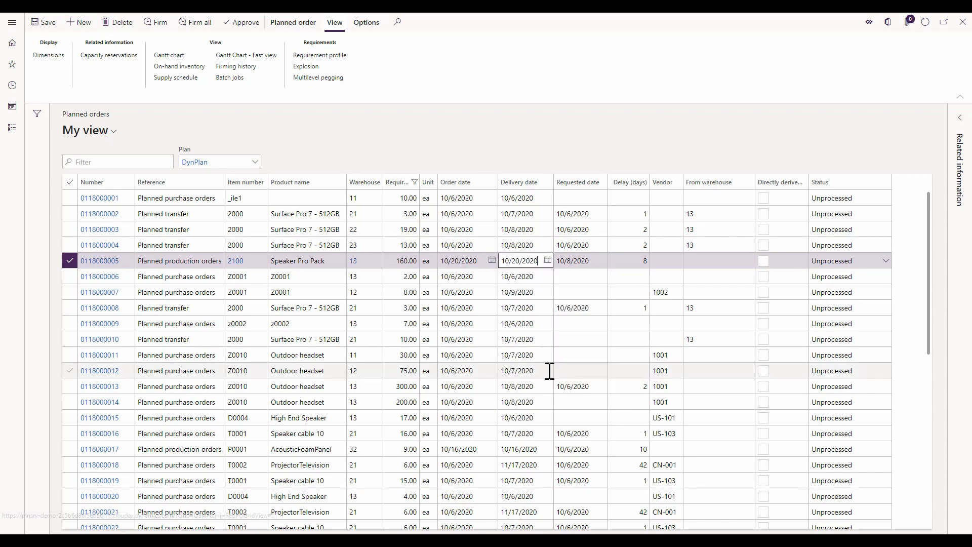
click(47, 24)
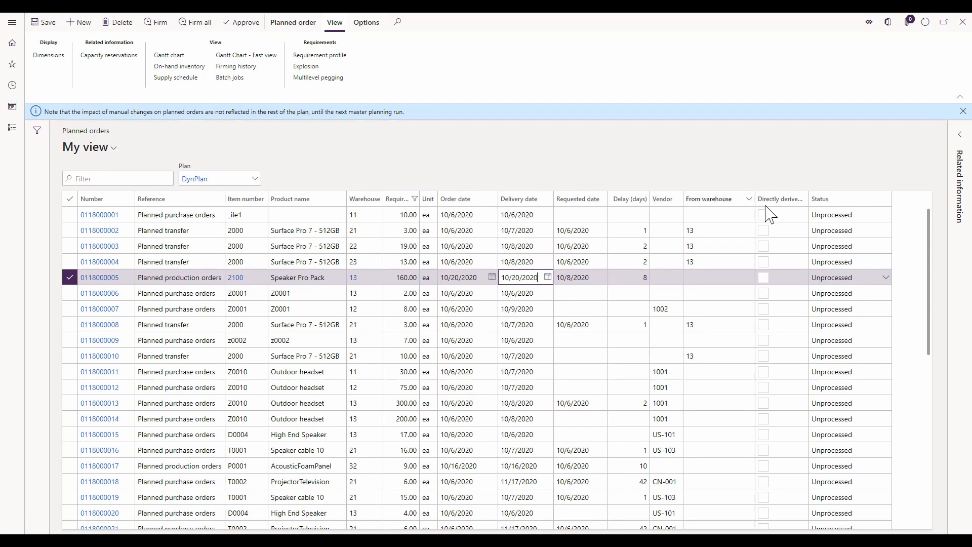
Step: Set the Speaker Pro Pack order's status to Approved
click(887, 278)
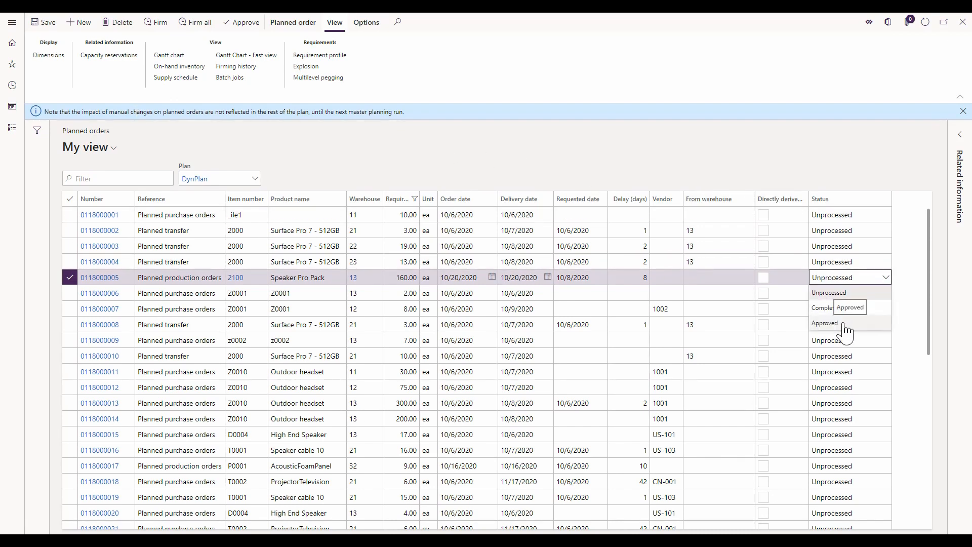
click(826, 323)
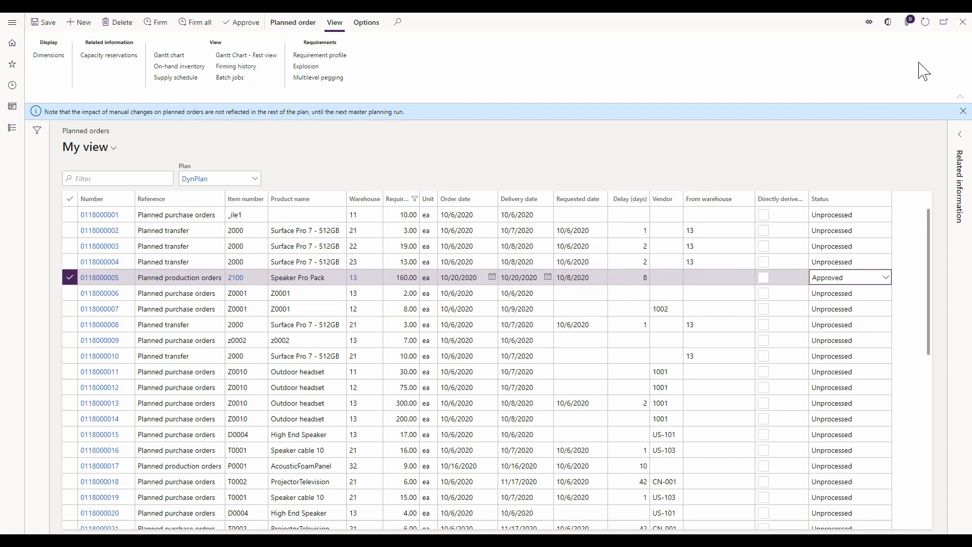
Step: Re-run master planning for DynPlan and view the updated planned orders list
click(964, 22)
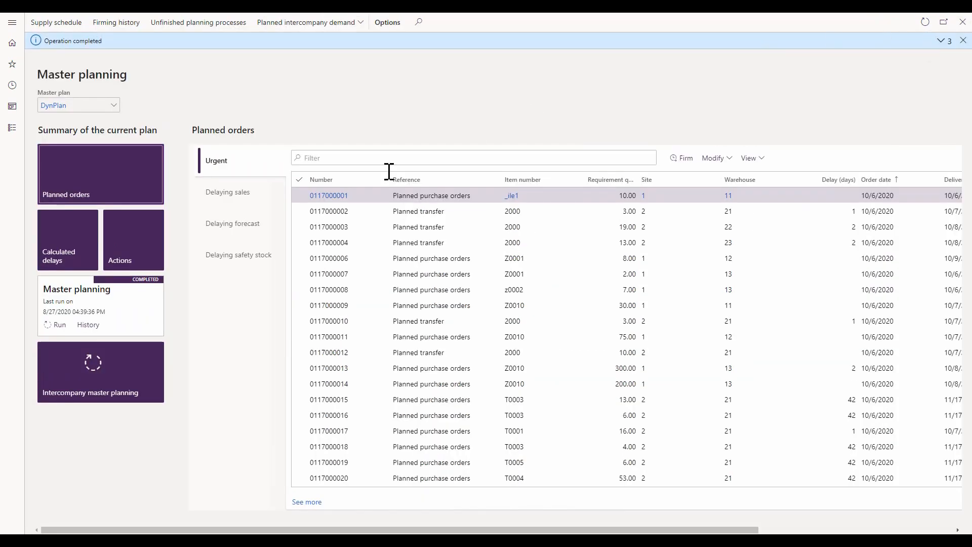
click(60, 326)
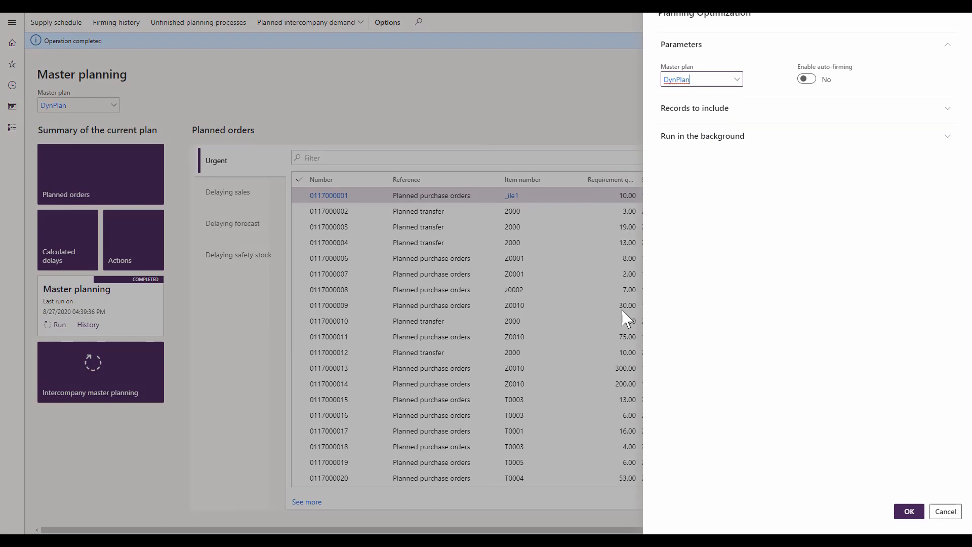
click(909, 510)
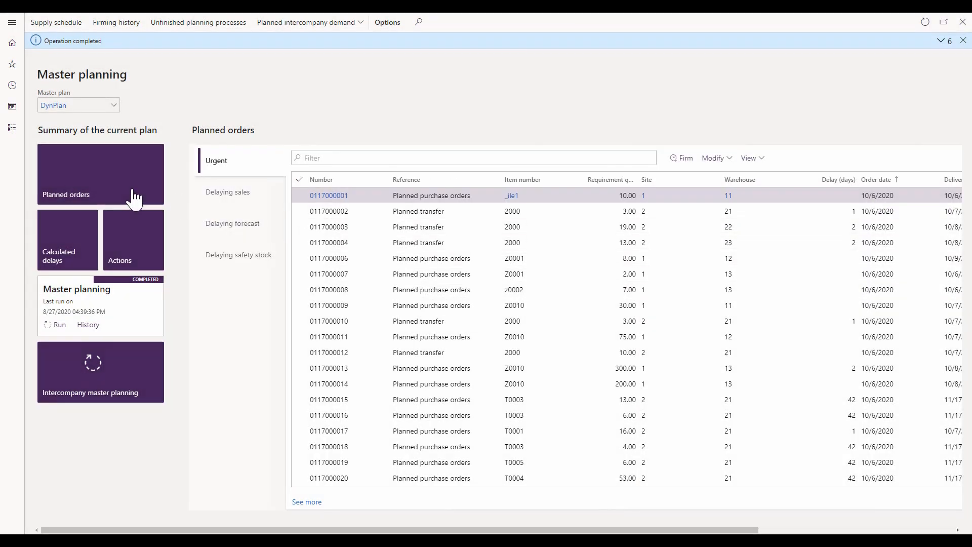
click(135, 196)
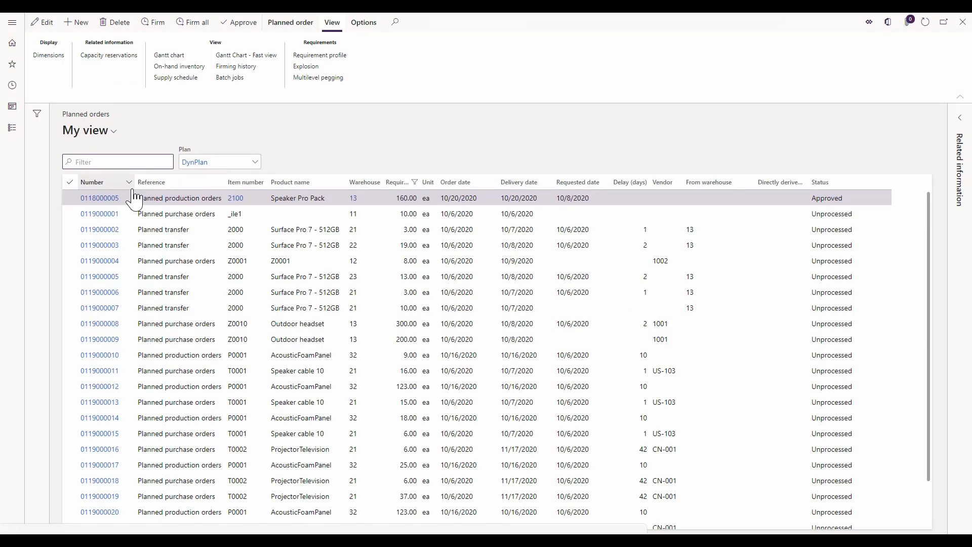
mouse_move(849, 198)
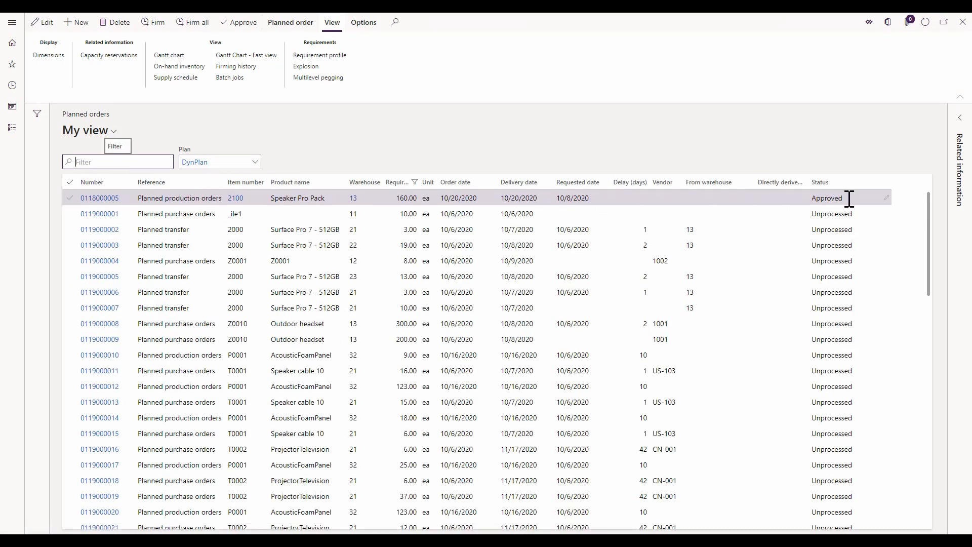
click(307, 66)
click(251, 128)
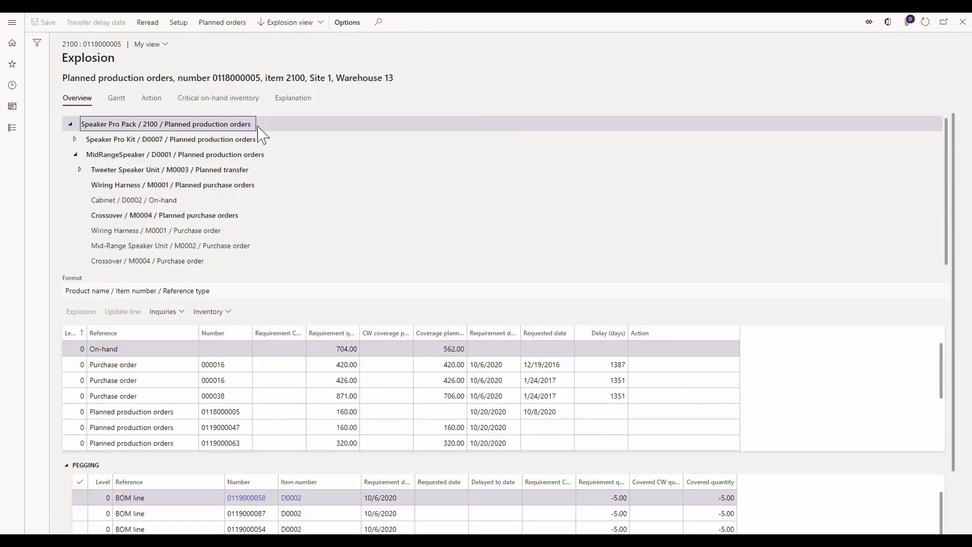
click(346, 413)
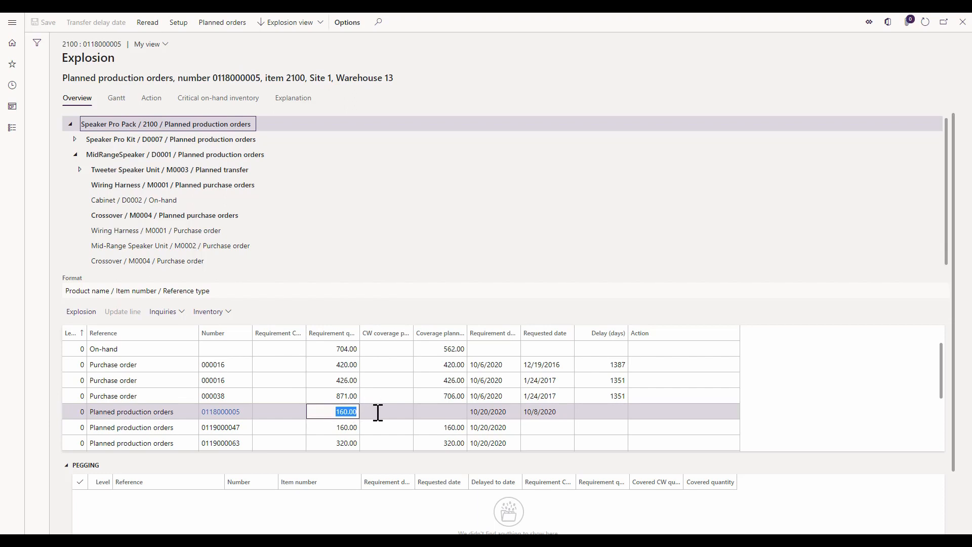
click(250, 139)
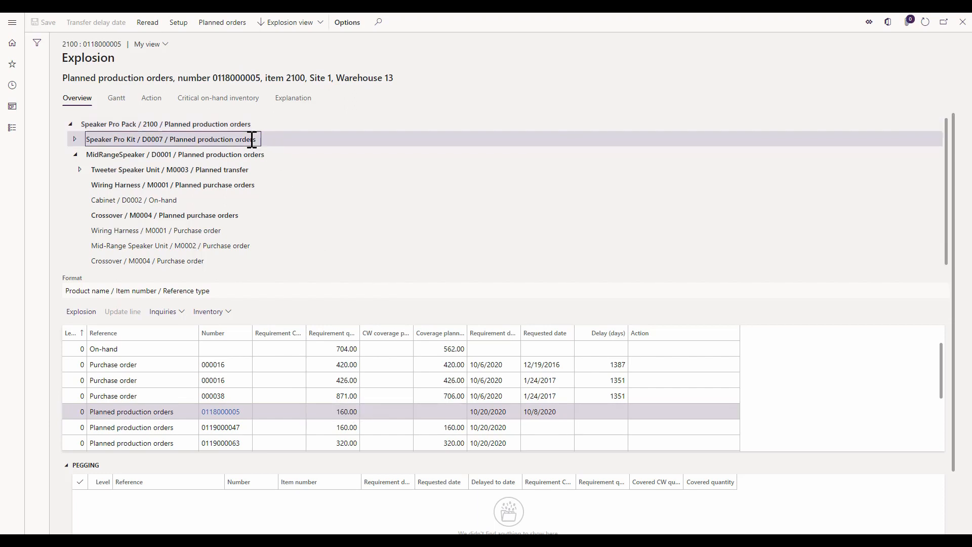
click(335, 427)
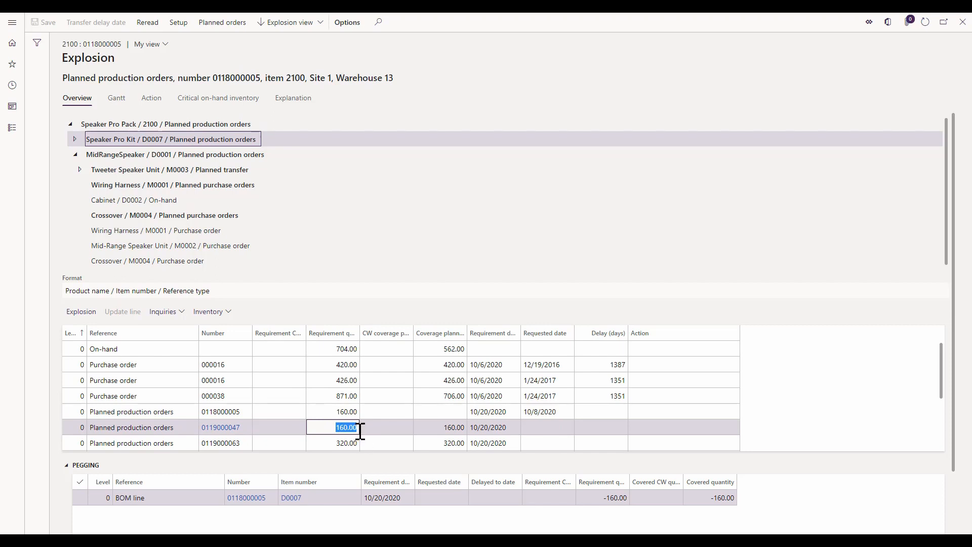
Step: Show the re-planned component orders D0007, D0001, M0001, M0004 on the Gantt timeline
click(116, 98)
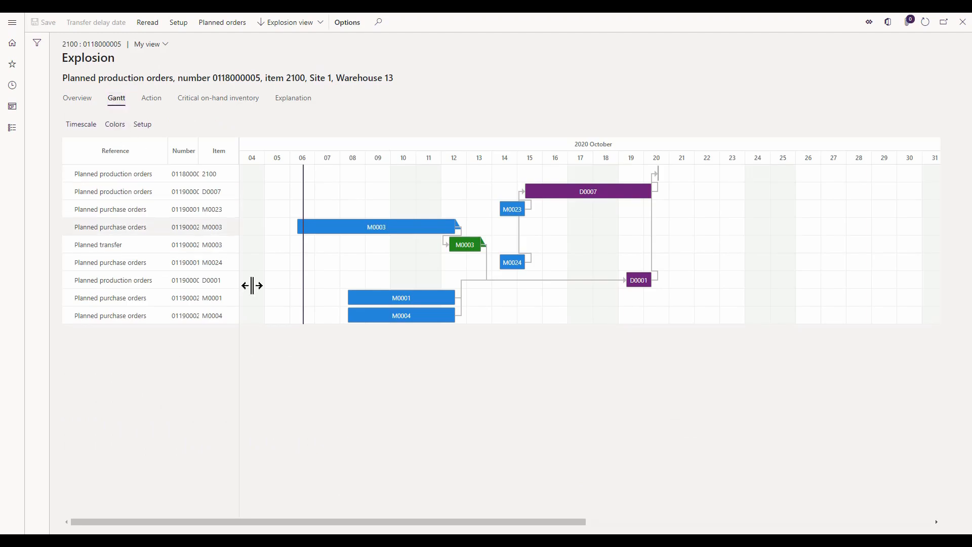